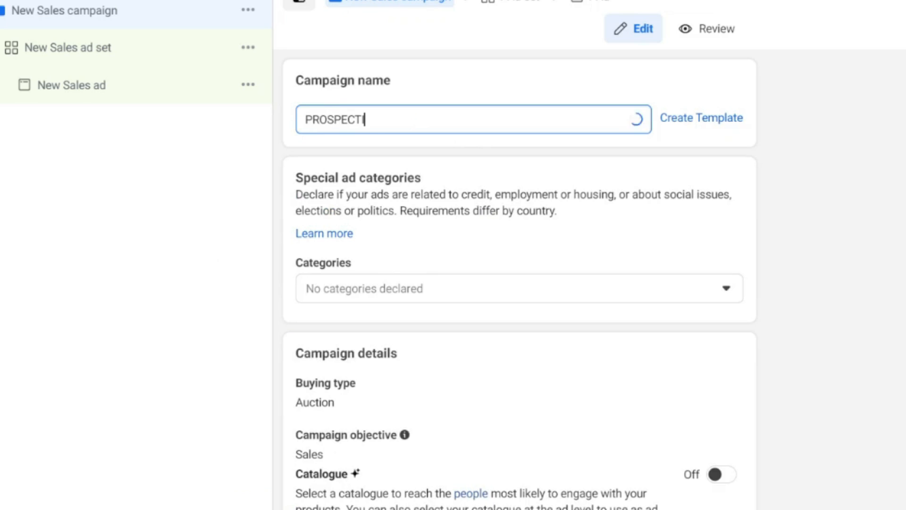
Step: Finish naming the campaign PROSPECTING CAMPAIGN and turn on Advantage campaign budget
{"action": "left_click", "coordinate": [747, 255]}
{"action": "scroll", "coordinate": [746, 255], "scroll_direction": "down", "scroll_amount": 7}
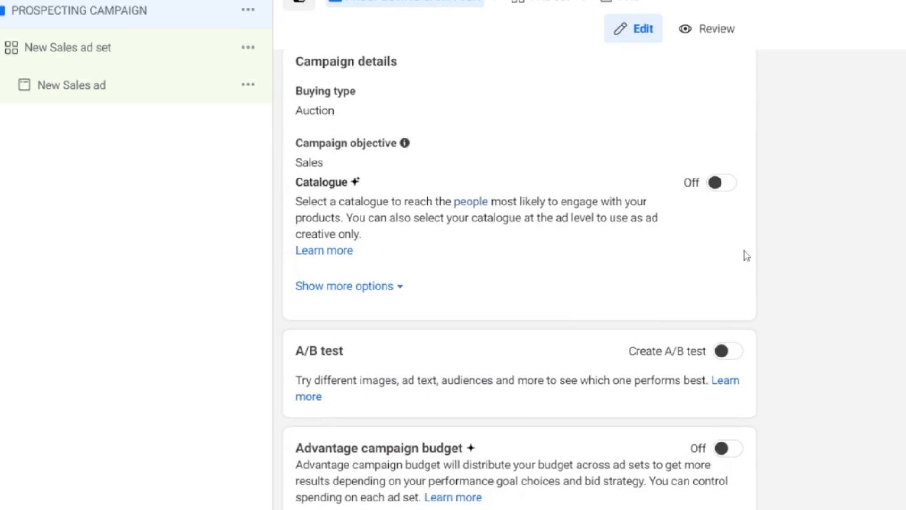
{"action": "left_click", "coordinate": [727, 379]}
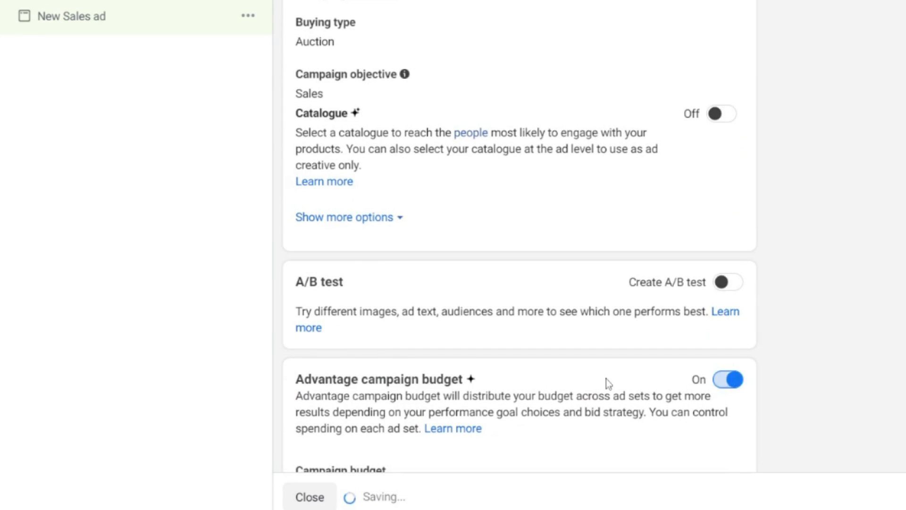
{"action": "scroll", "coordinate": [605, 379], "scroll_direction": "down", "scroll_amount": 6}
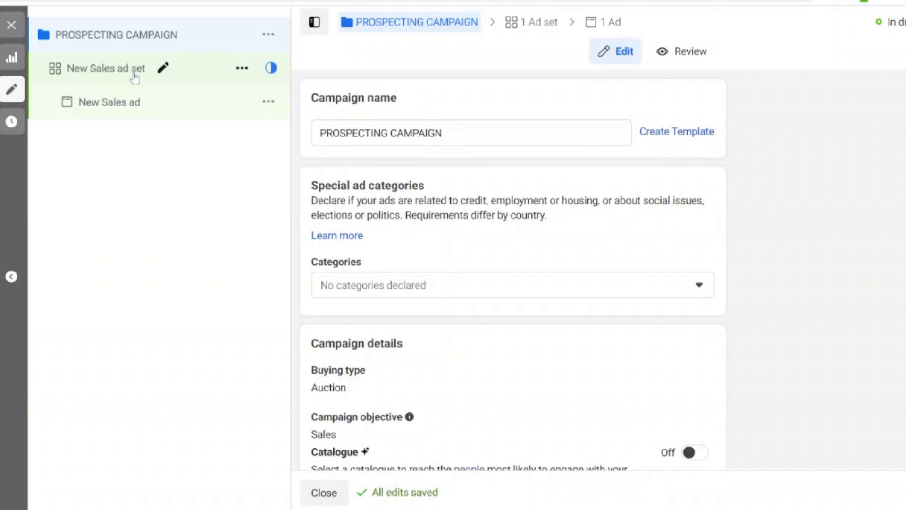
Step: Rename the new sales ad set as BROAD
{"action": "left_click", "coordinate": [135, 79]}
{"action": "triple_click", "coordinate": [359, 130]}
{"action": "type", "text": "BROAD"}
Step: Set the BROAD ad set's conversion event to Purchase
{"action": "left_click", "coordinate": [512, 291]}
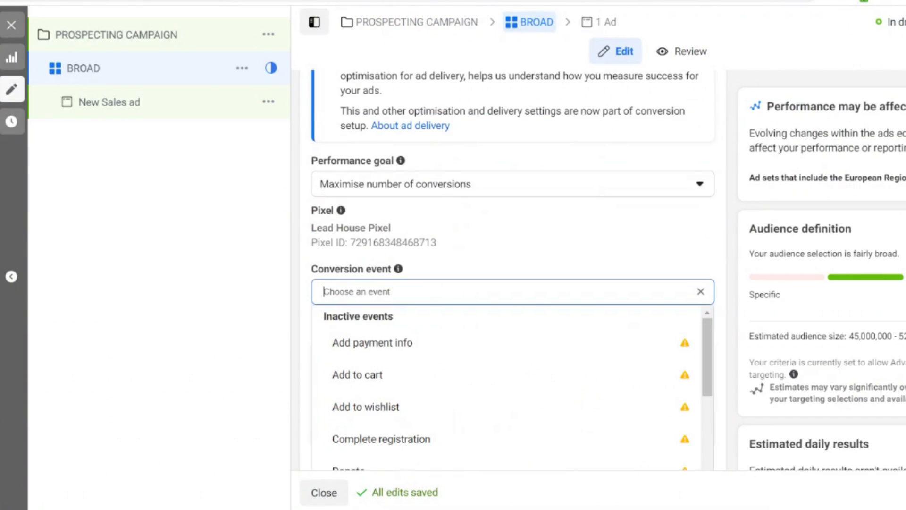
{"action": "scroll", "coordinate": [431, 439], "scroll_direction": "down", "scroll_amount": 5}
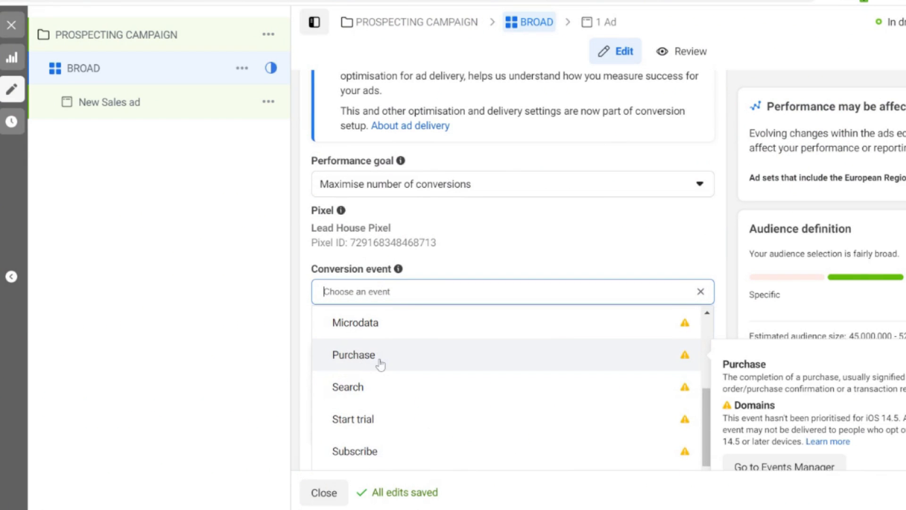
{"action": "left_click", "coordinate": [379, 362]}
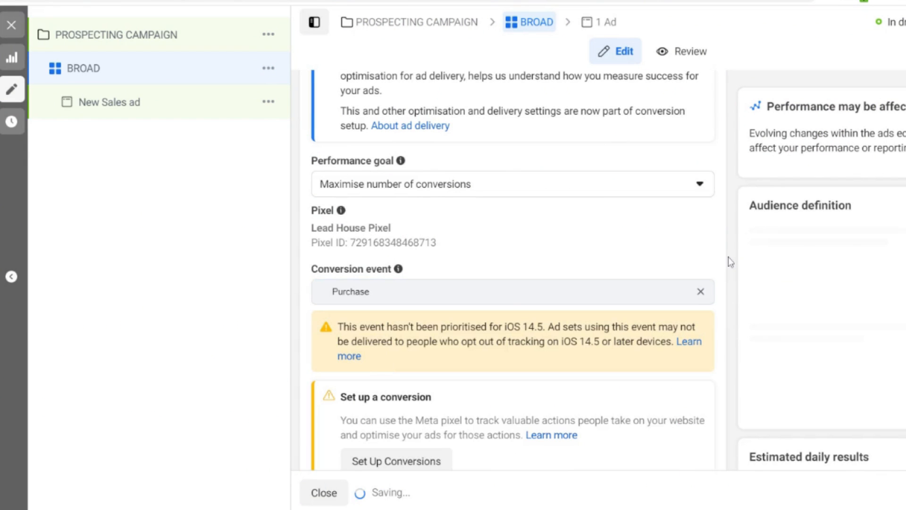
Step: Restrict the ad set's United Kingdom location targeting to people living in this location
{"action": "scroll", "coordinate": [601, 279], "scroll_direction": "down", "scroll_amount": 5}
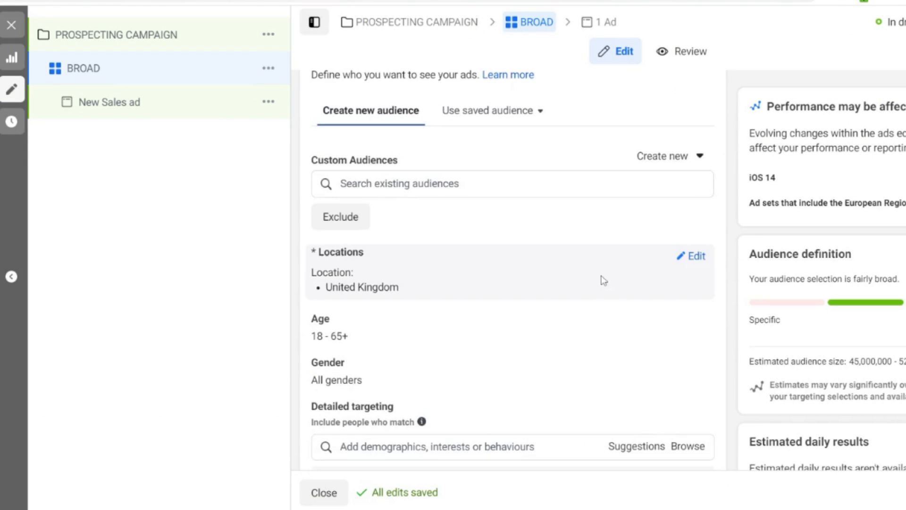
{"action": "left_click", "coordinate": [695, 258]}
{"action": "left_click", "coordinate": [500, 282]}
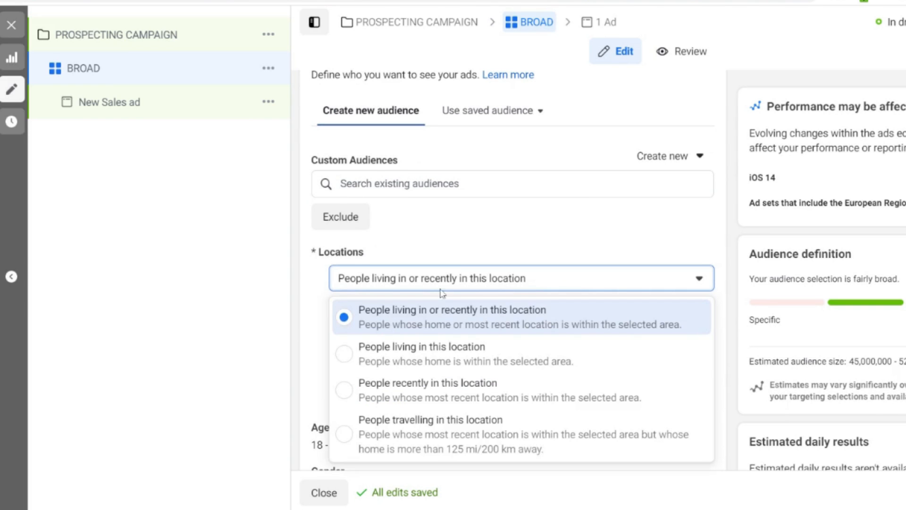
{"action": "left_click", "coordinate": [409, 362]}
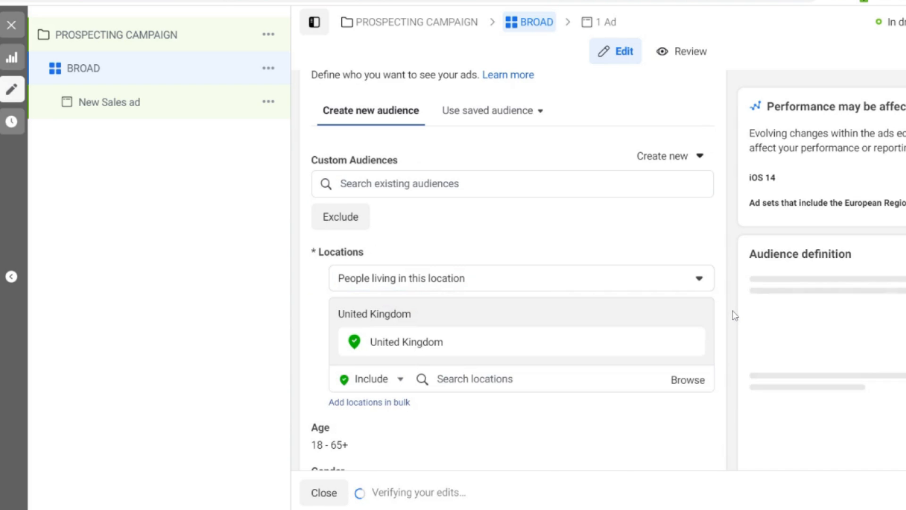
Step: Rename the new sales ad as "Image: Features Point Out Ad"
{"action": "scroll", "coordinate": [735, 315], "scroll_direction": "down", "scroll_amount": 4}
{"action": "scroll", "coordinate": [734, 315], "scroll_direction": "down", "scroll_amount": 1}
{"action": "scroll", "coordinate": [513, 270], "scroll_direction": "down", "scroll_amount": 2}
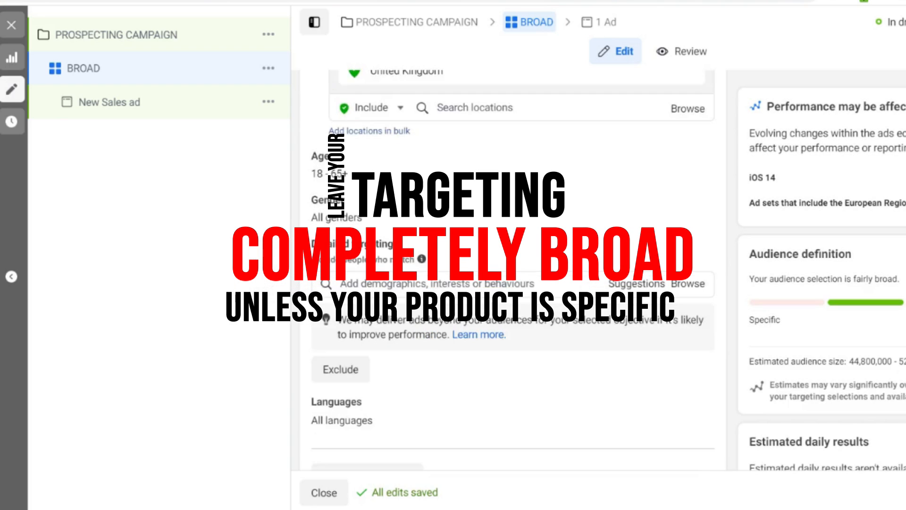
{"action": "scroll", "coordinate": [472, 283], "scroll_direction": "down", "scroll_amount": 5}
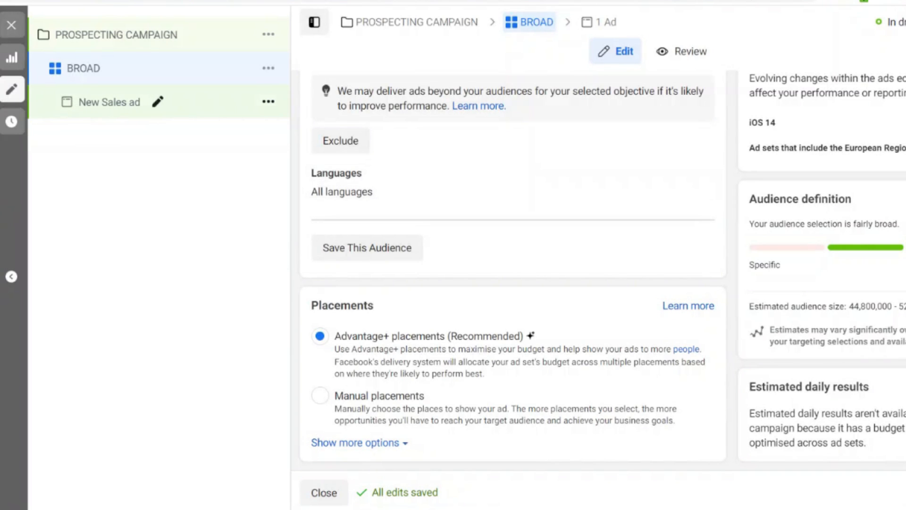
{"action": "left_click", "coordinate": [182, 113]}
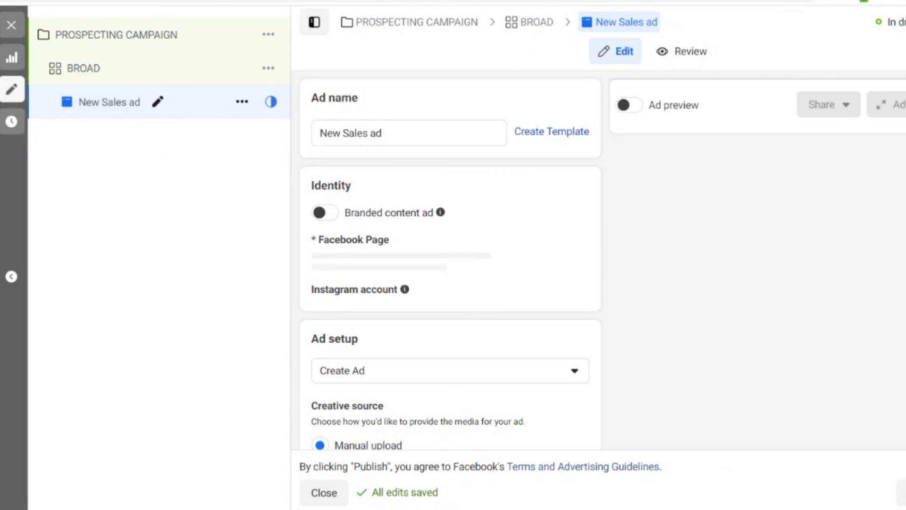
{"action": "double_click", "coordinate": [376, 133]}
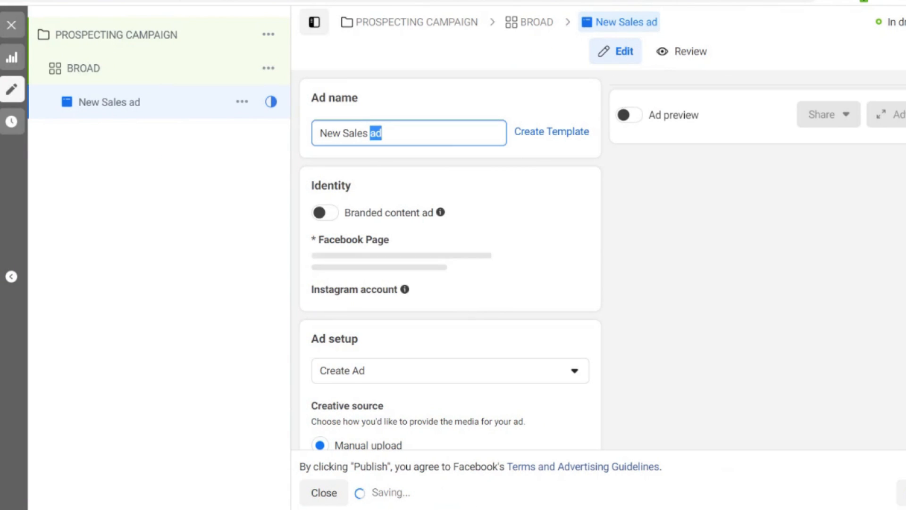
{"action": "triple_click", "coordinate": [355, 133]}
{"action": "type", "text": "I"}
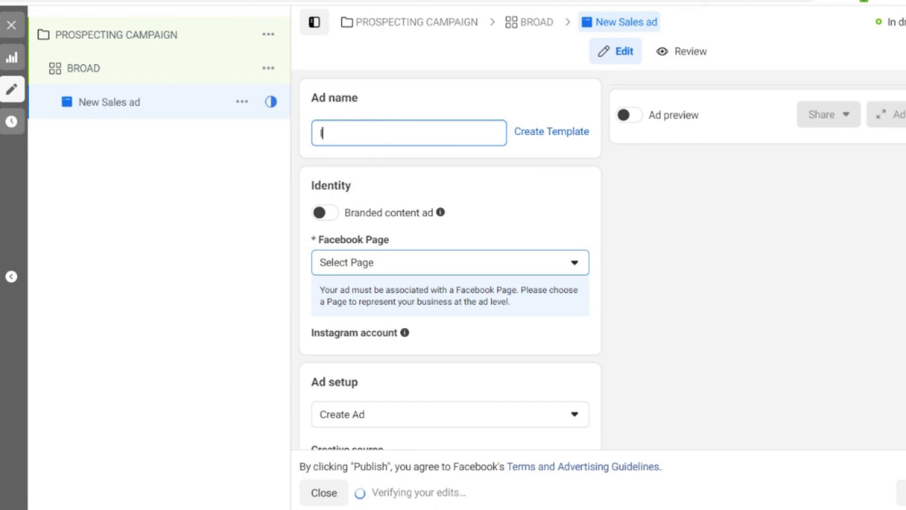
{"action": "type", "text": "mage: Features Point Out Ad"}
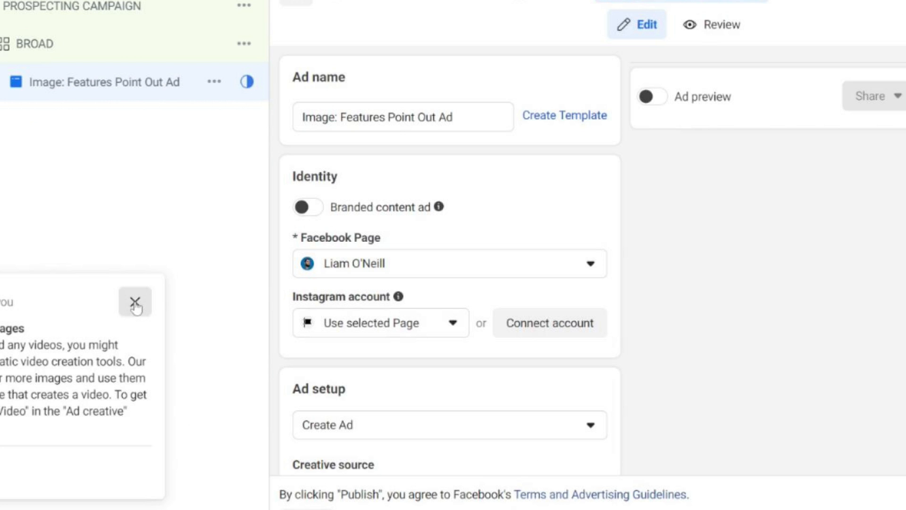
Step: Dismiss the video creation suggestion and use the uploaded Image Ad 1 picture as the ad's media
{"action": "left_click", "coordinate": [135, 303]}
{"action": "scroll", "coordinate": [440, 308], "scroll_direction": "down", "scroll_amount": 5}
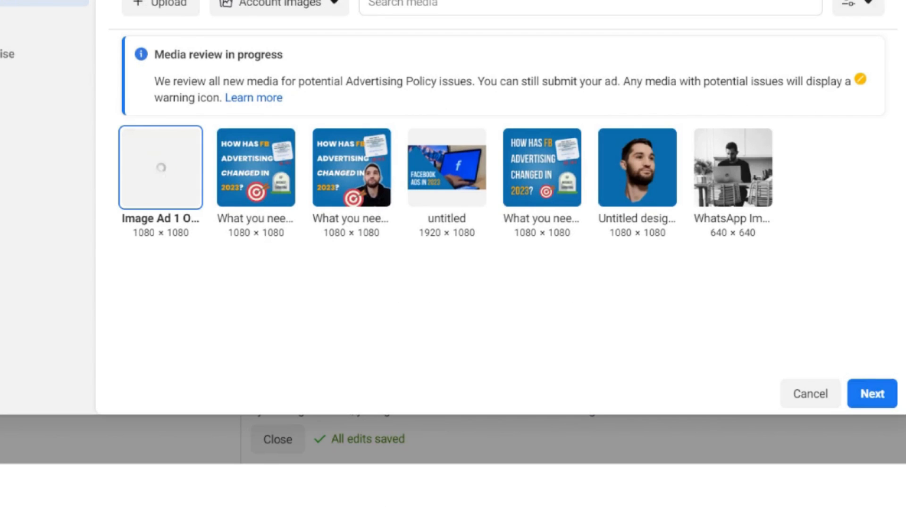
{"action": "left_click", "coordinate": [870, 400]}
{"action": "scroll", "coordinate": [274, 212], "scroll_direction": "down", "scroll_amount": 7}
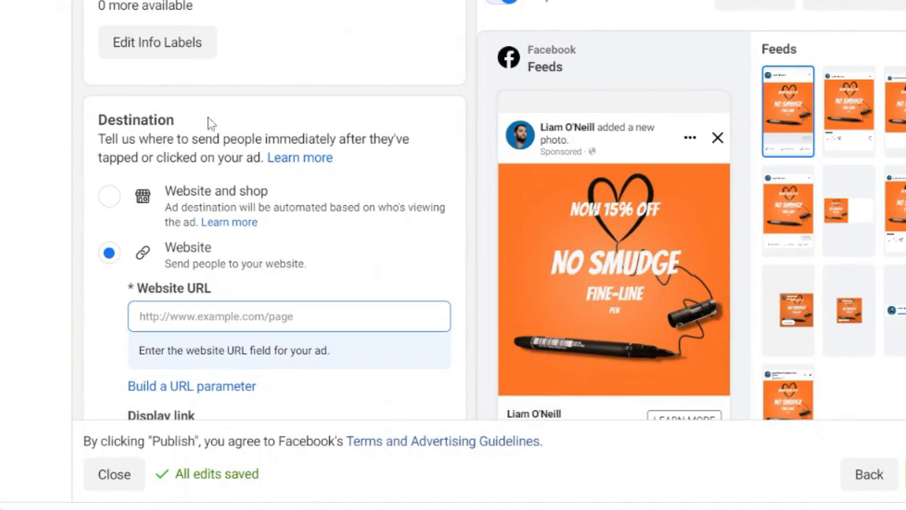
{"action": "type", "text": "www.mylandi"}
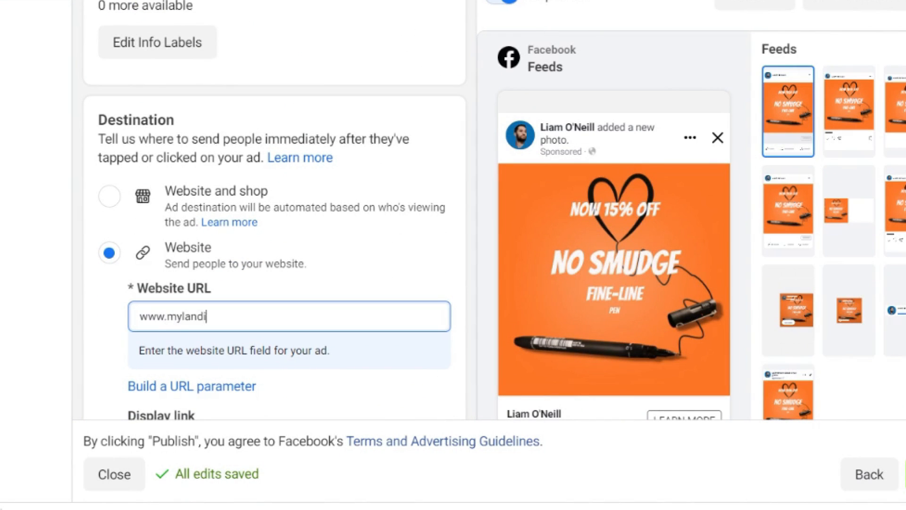
{"action": "type", "text": "ngpage.com"}
Step: Start building URL parameters for the ad's tracking, with {{site_source_name}} as the campaign source
{"action": "scroll", "coordinate": [461, 289], "scroll_direction": "down", "scroll_amount": 8}
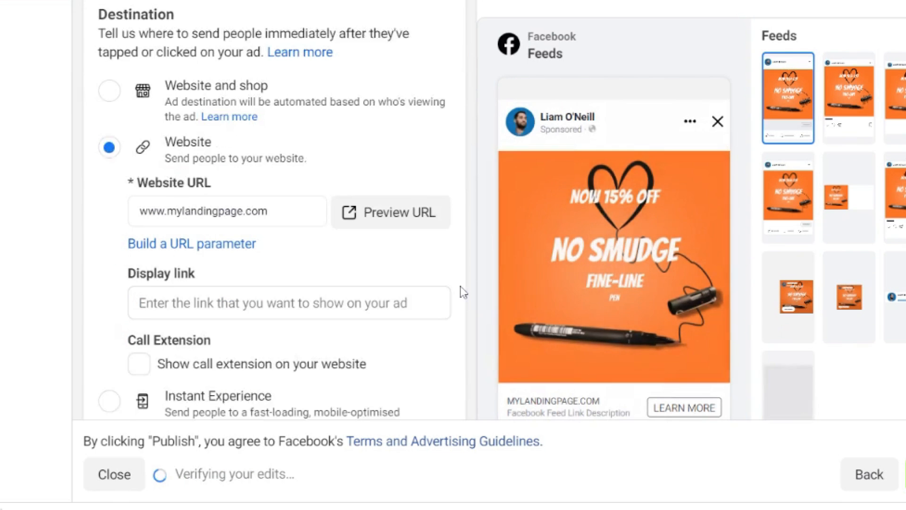
{"action": "scroll", "coordinate": [273, 212], "scroll_direction": "down", "scroll_amount": 6}
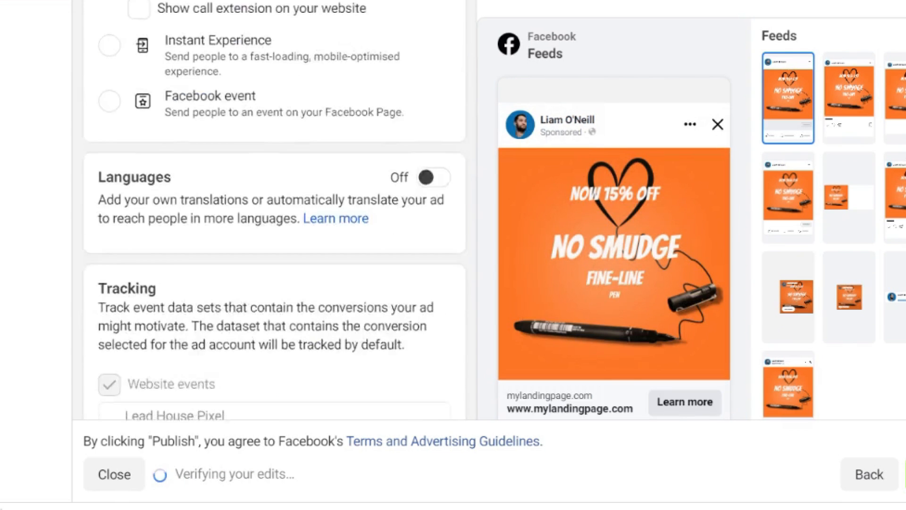
{"action": "scroll", "coordinate": [151, 71], "scroll_direction": "down", "scroll_amount": 2}
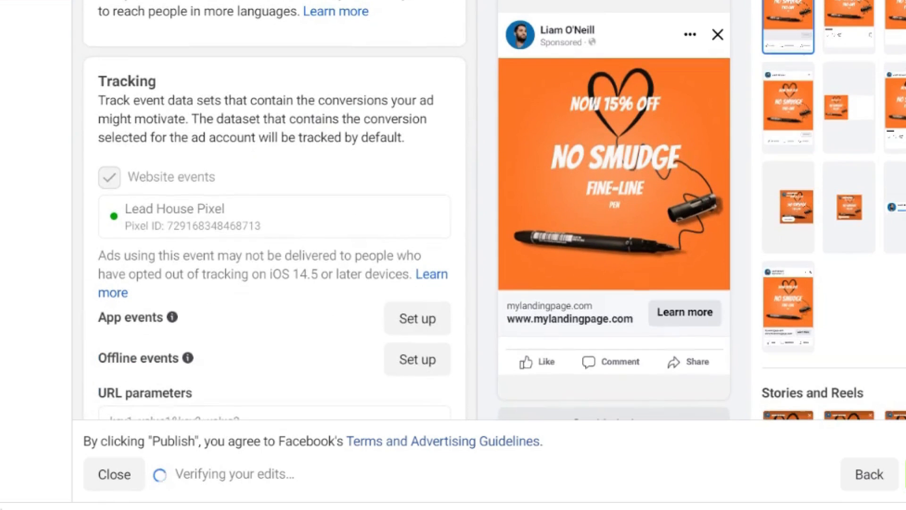
{"action": "double_click", "coordinate": [99, 85]}
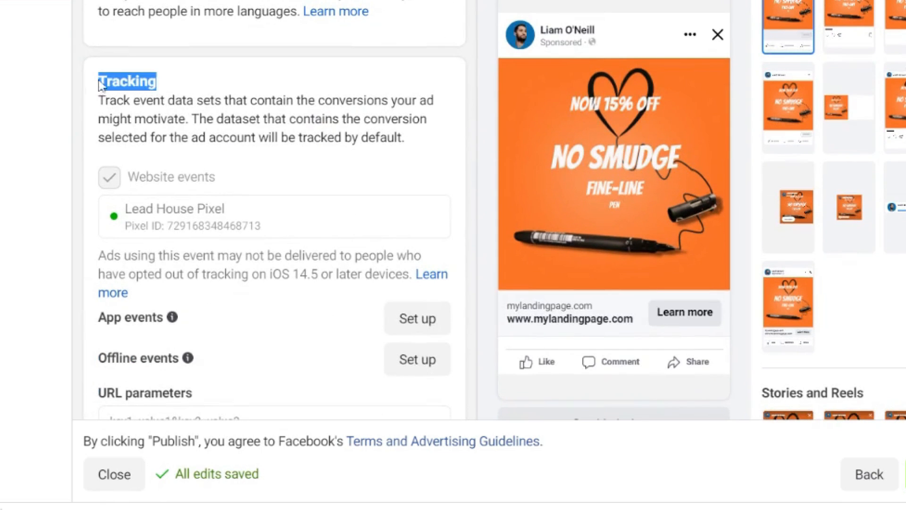
{"action": "scroll", "coordinate": [409, 174], "scroll_direction": "down", "scroll_amount": 2}
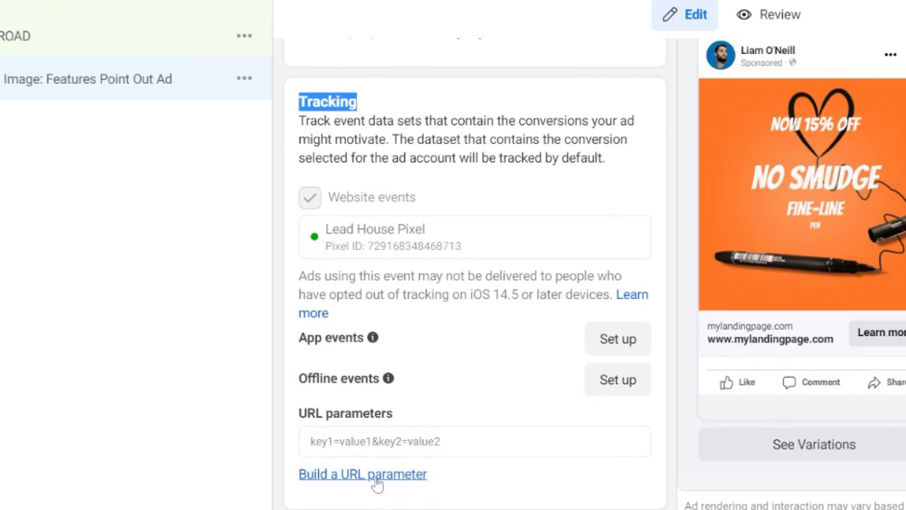
{"action": "left_click", "coordinate": [184, 374]}
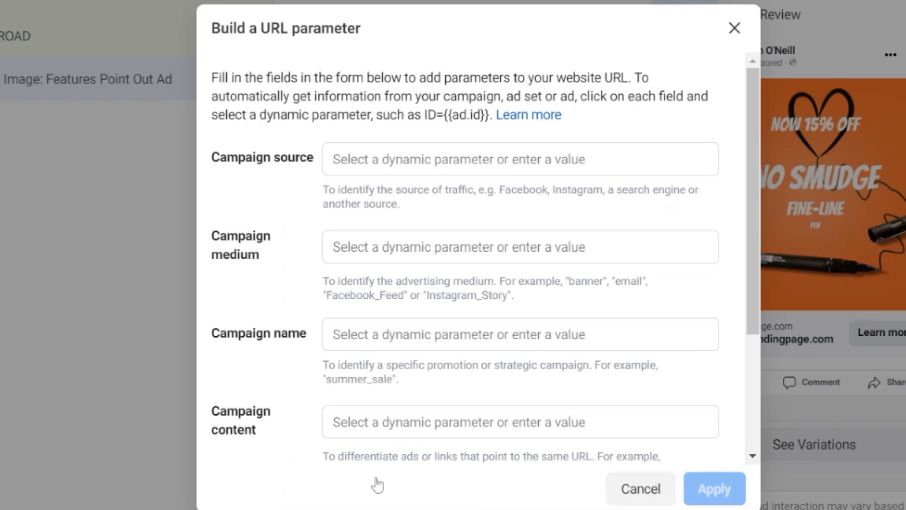
{"action": "left_click", "coordinate": [365, 151]}
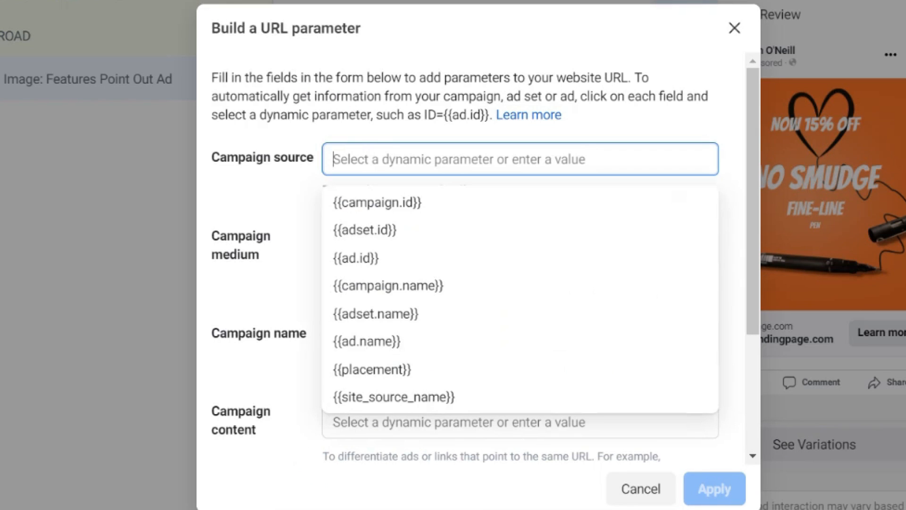
{"action": "left_click", "coordinate": [377, 401]}
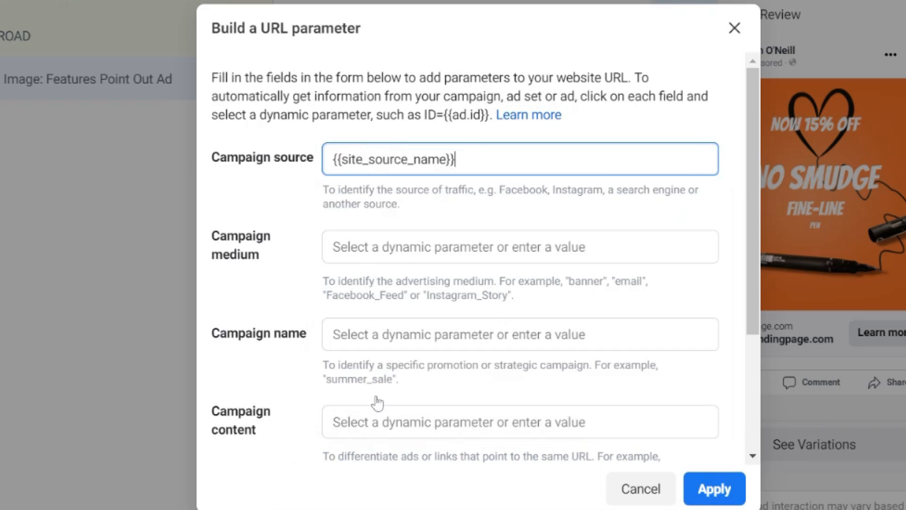
Step: Set the campaign name parameter to {{campaign.name}} and campaign content to {{ad.id}}, and apply the URL parameters
{"action": "left_click", "coordinate": [519, 334]}
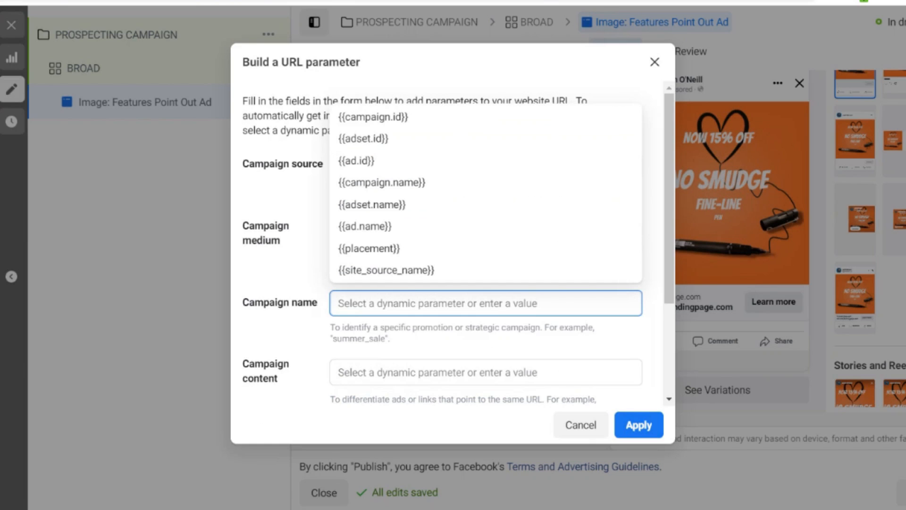
{"action": "left_click", "coordinate": [373, 183]}
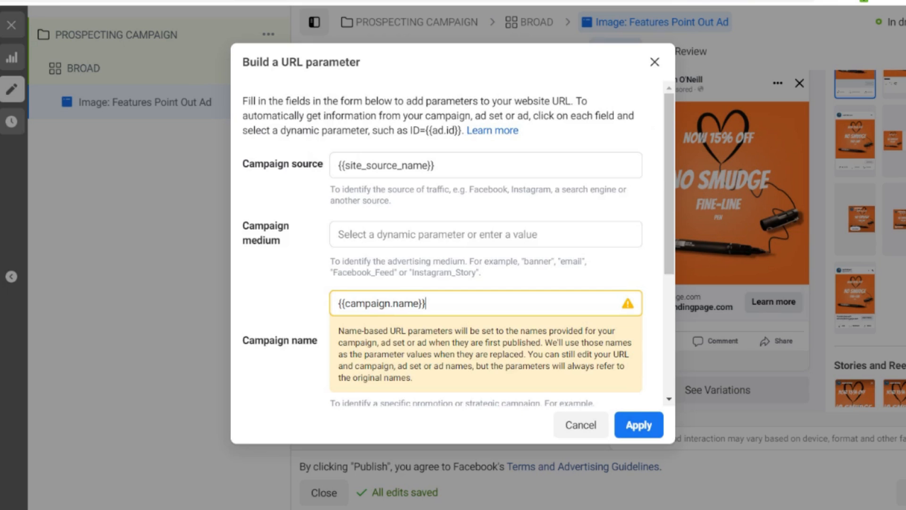
{"action": "scroll", "coordinate": [366, 283], "scroll_direction": "down", "scroll_amount": 5}
{"action": "left_click", "coordinate": [366, 233]}
{"action": "left_click", "coordinate": [366, 311]}
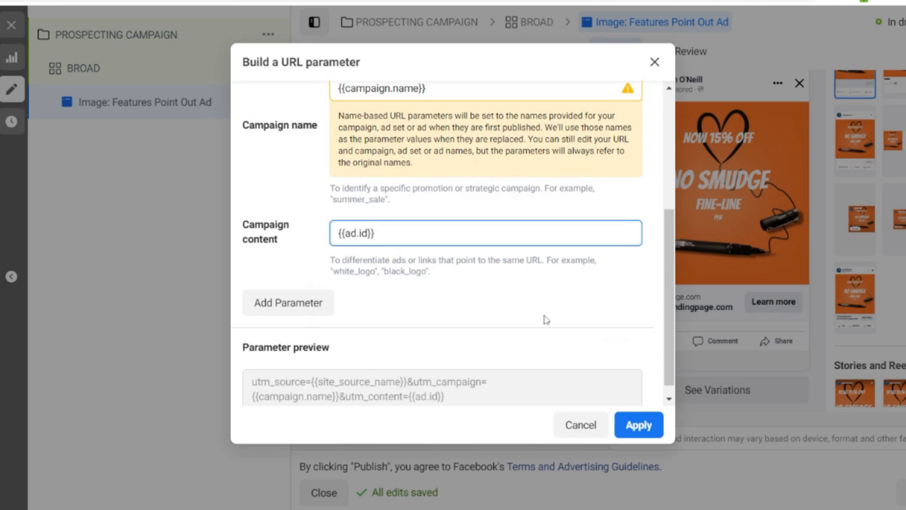
{"action": "left_click", "coordinate": [647, 431]}
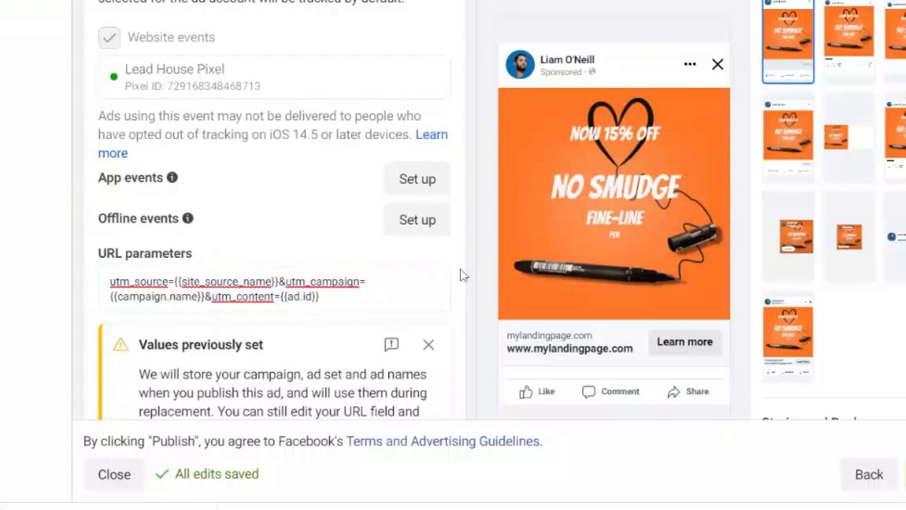
Step: Set the ad's primary text to "Tired of your average pen smudging all over your hand - the Fine-Line Uni Pen is 100% smudge, water and fade PROOF"
{"action": "scroll", "coordinate": [462, 273], "scroll_direction": "up", "scroll_amount": 12}
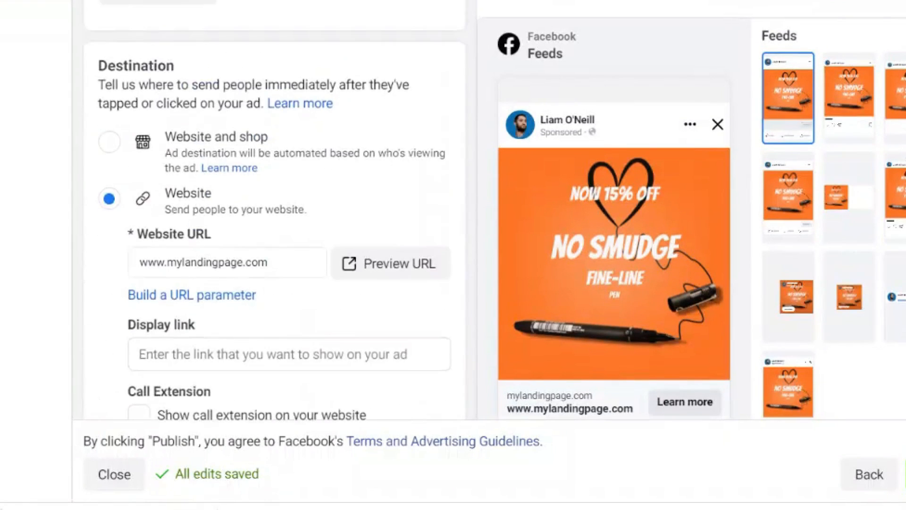
{"action": "scroll", "coordinate": [273, 212], "scroll_direction": "up", "scroll_amount": 10}
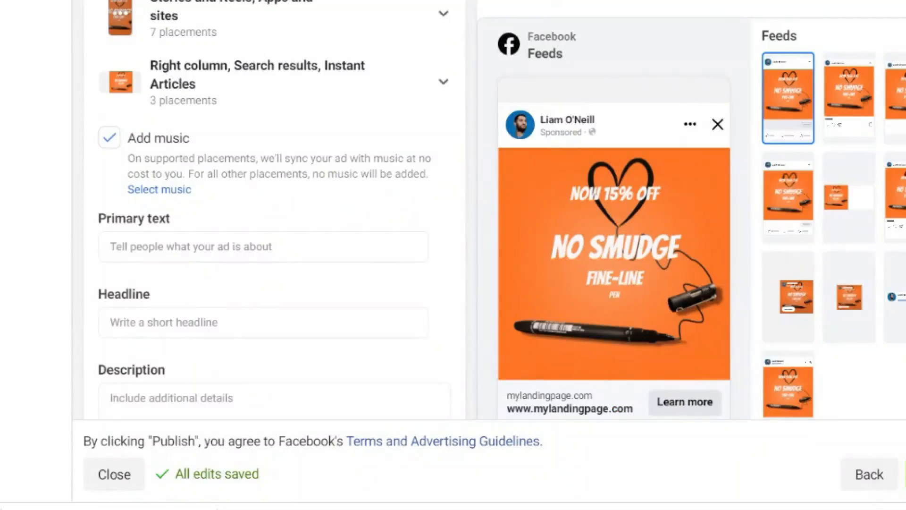
{"action": "left_click", "coordinate": [263, 247]}
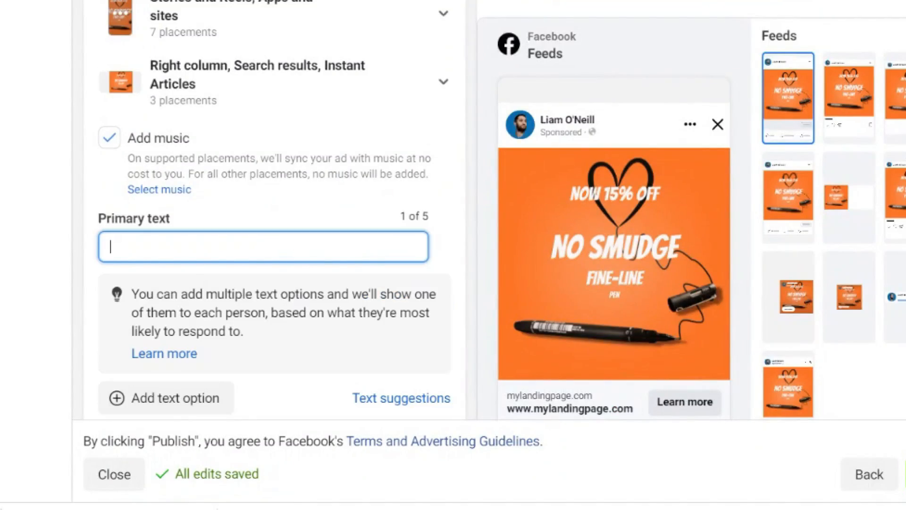
{"action": "type", "text": "Tired of your average pen smudging all over your hand - the Fine-Line Uni Pen  is 100% smudge, water and fade PROOF"}
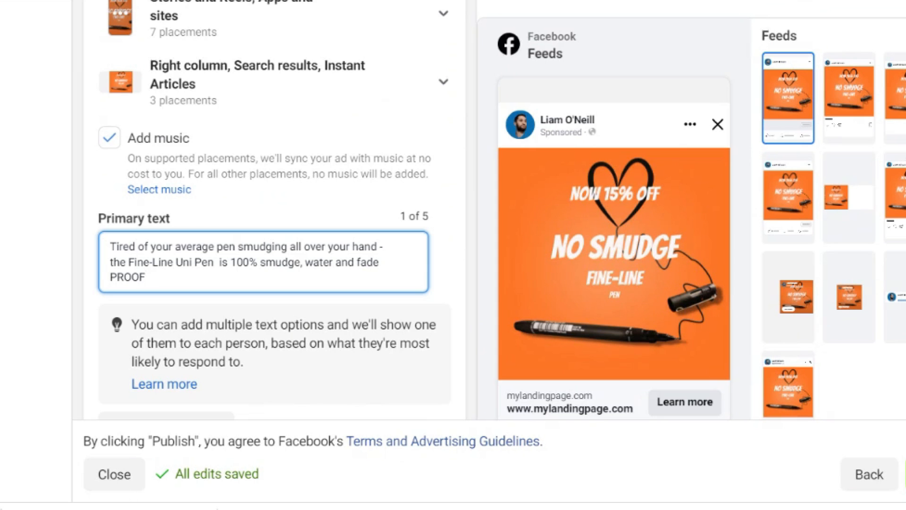
{"action": "left_click", "coordinate": [458, 250]}
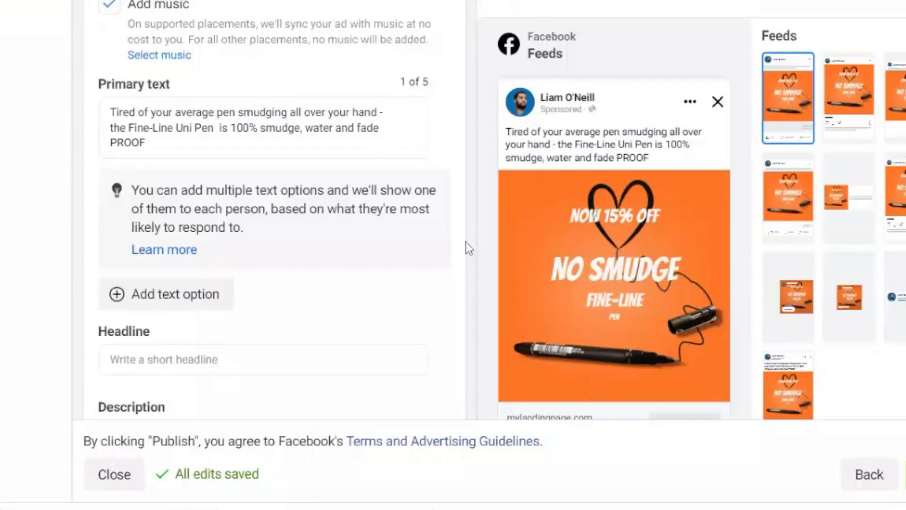
Step: Set the ad's headline to "Fine-Line smudge-proof pen 15% OFF"
{"action": "scroll", "coordinate": [466, 242], "scroll_direction": "down", "scroll_amount": 3}
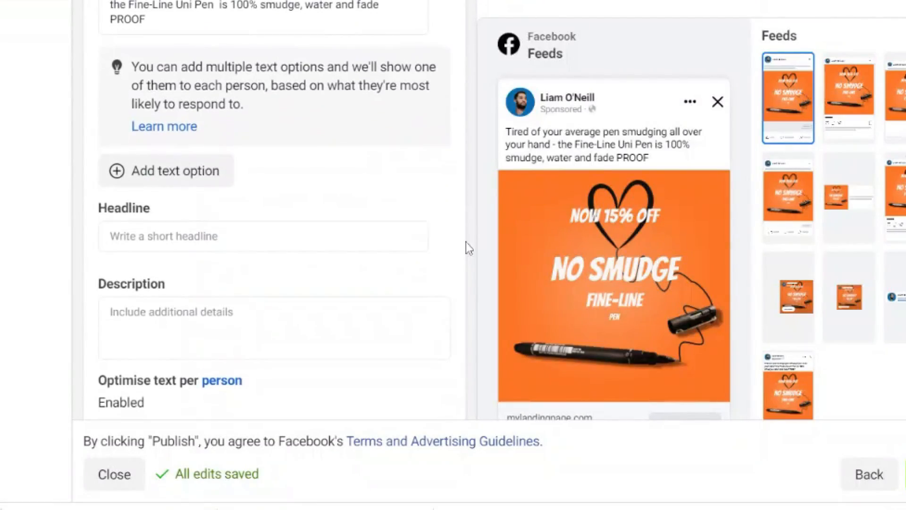
{"action": "left_click", "coordinate": [262, 236]}
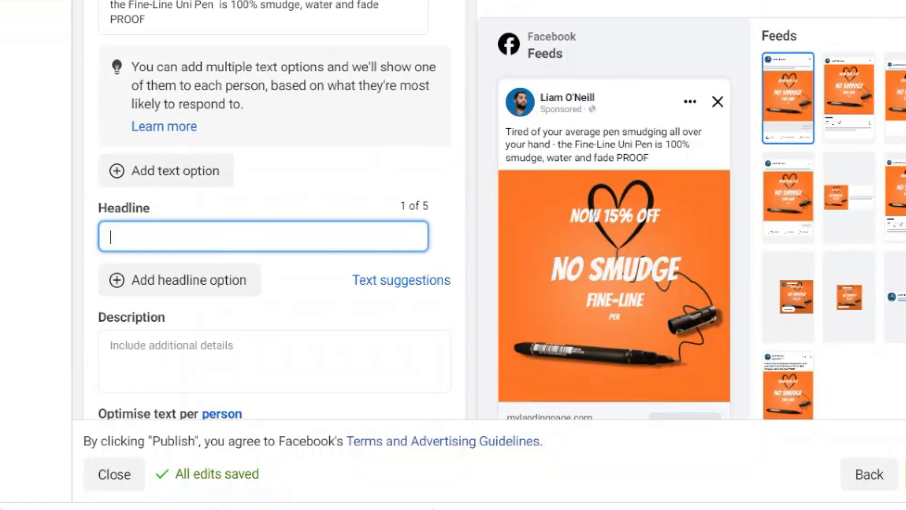
{"action": "type", "text": "fineline smudge-proof pen 15% OFF"}
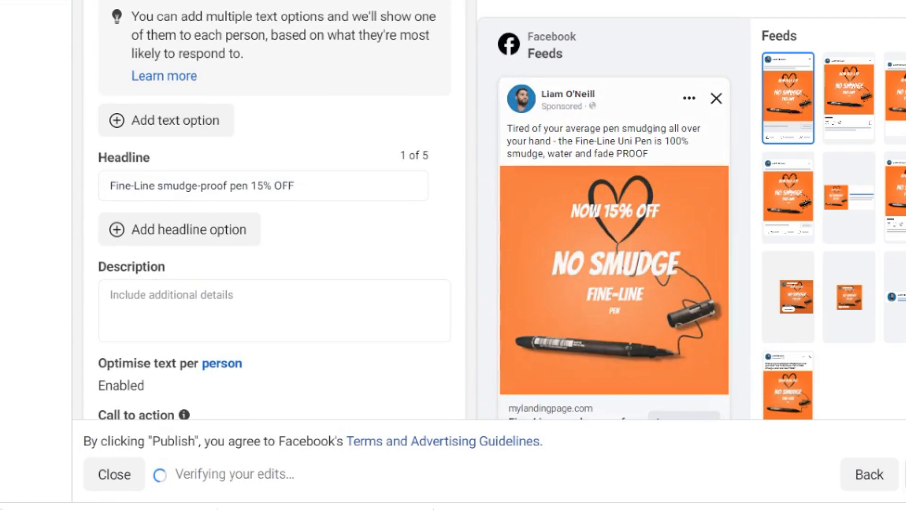
Step: Replace the image for the Stories and Reels, Apps and sites placements with the 1080 × 1920 version and save it
{"action": "scroll", "coordinate": [274, 207], "scroll_direction": "up", "scroll_amount": 4}
{"action": "scroll", "coordinate": [274, 208], "scroll_direction": "up", "scroll_amount": 8}
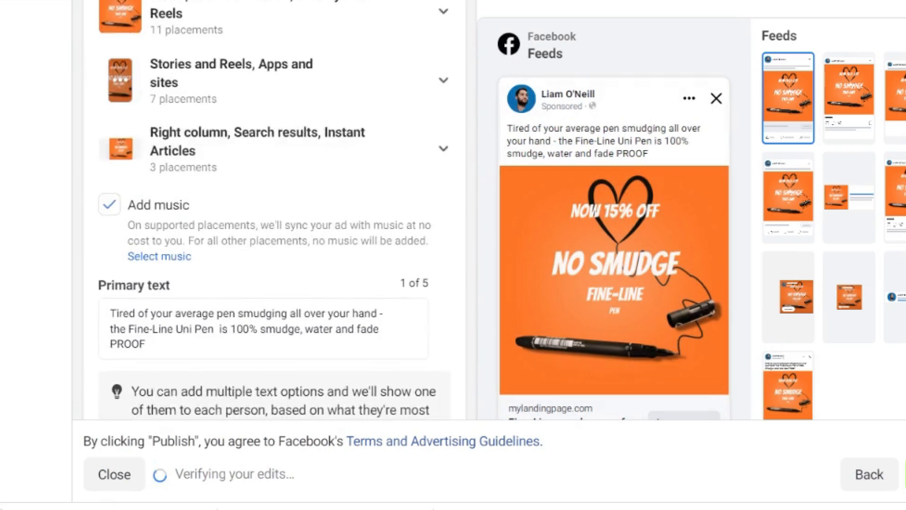
{"action": "mouse_move", "coordinate": [330, 244]}
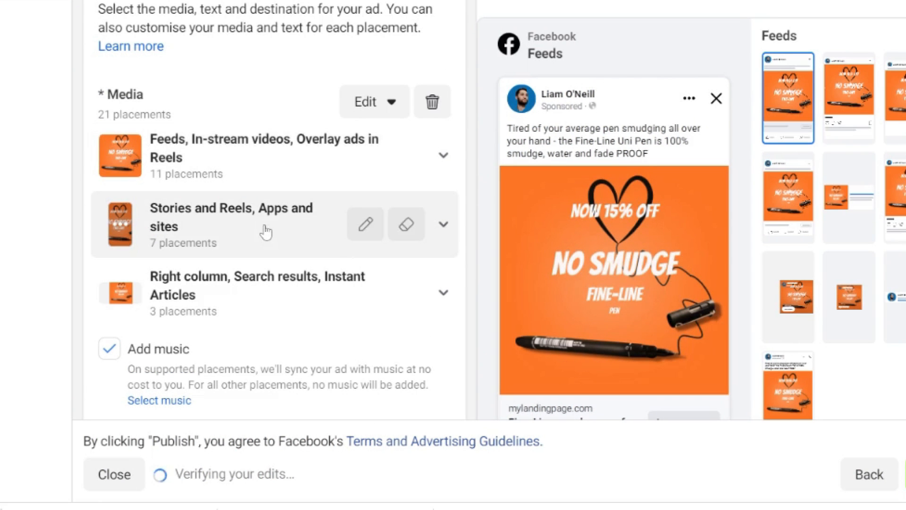
{"action": "left_click", "coordinate": [366, 225]}
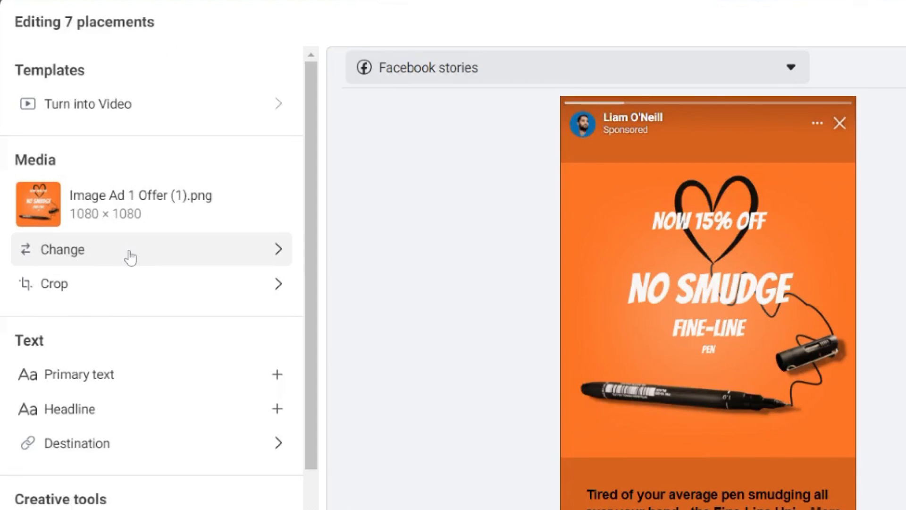
{"action": "left_click", "coordinate": [128, 256]}
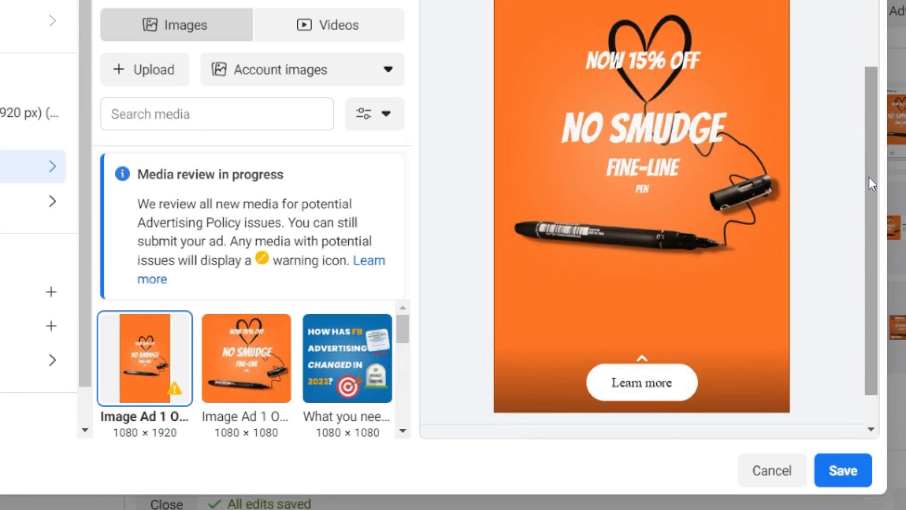
{"action": "left_click", "coordinate": [844, 467]}
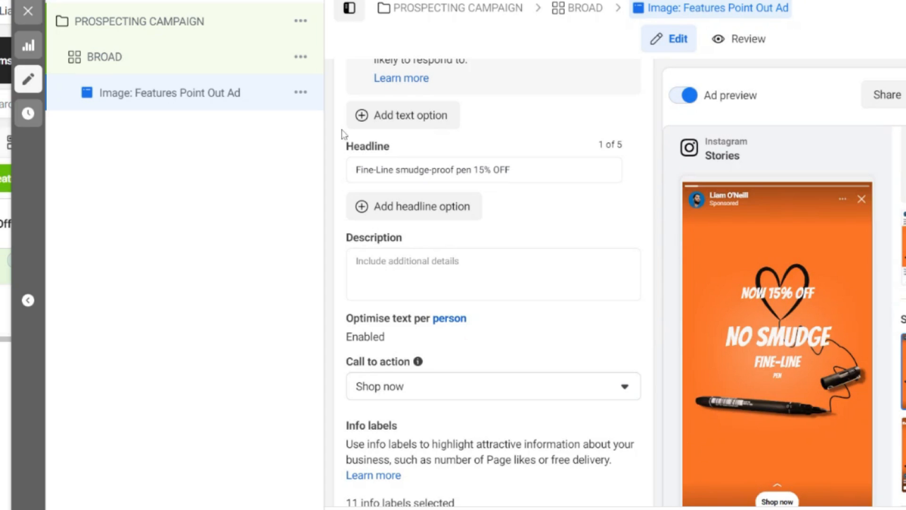
Step: Open the available actions for the "Image: Features Point Out Ad"
{"action": "left_click", "coordinate": [300, 94]}
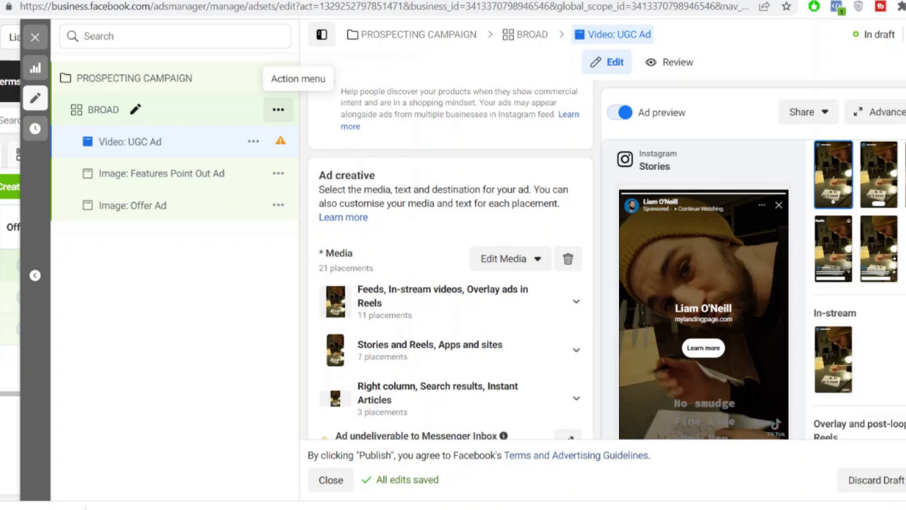
Step: Quickly duplicate the BROAD ad set and name the copy "Stacked: Interests"
{"action": "left_click", "coordinate": [279, 112]}
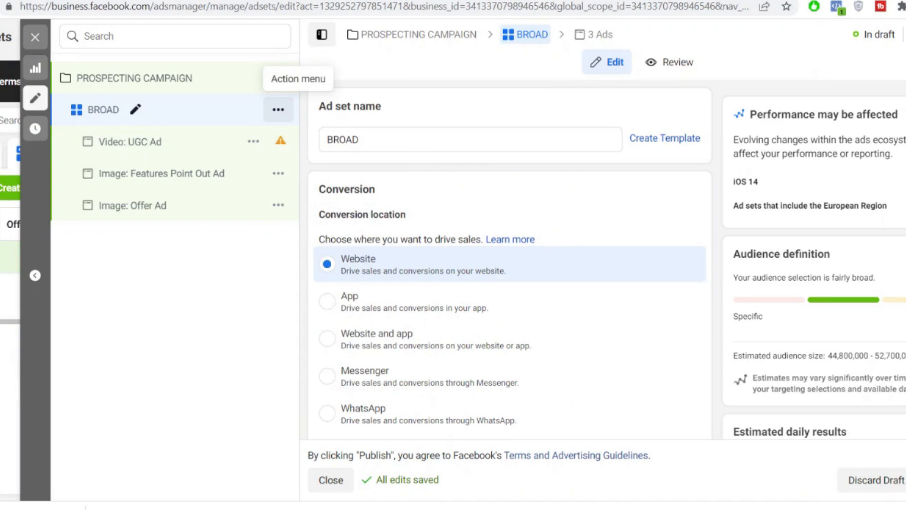
{"action": "left_click", "coordinate": [278, 110]}
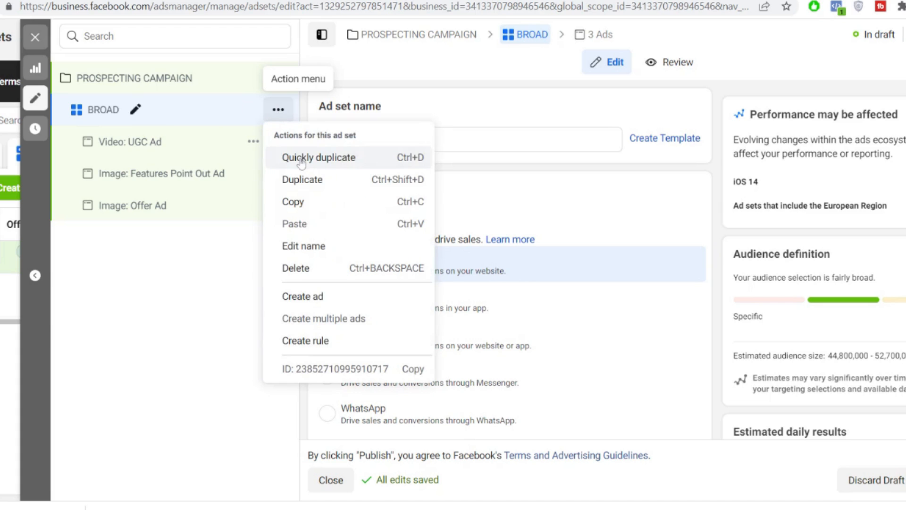
{"action": "left_click", "coordinate": [302, 162]}
{"action": "type", "text": "Stacked "}
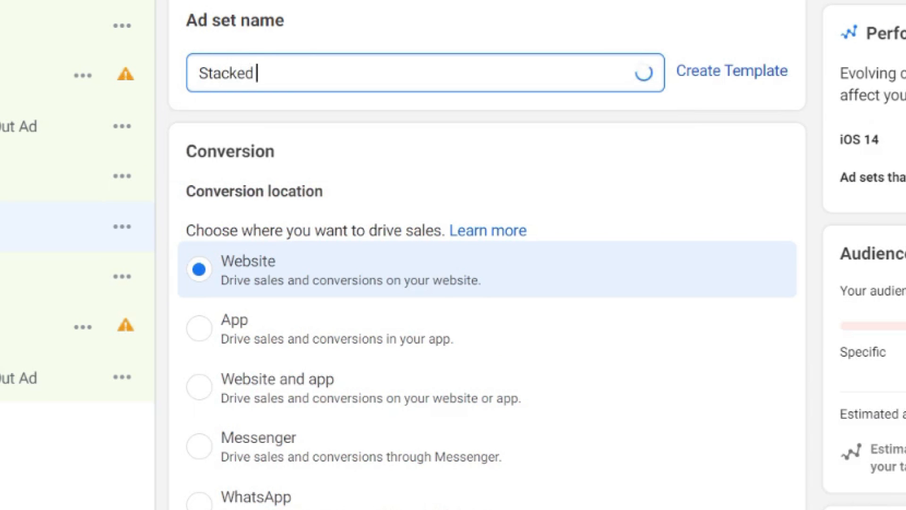
{"action": "type", "text": ": In"}
Step: Add At university, Creative writing (literature), Pen and Drawing (visual art) to the detailed targeting of the "Stacked: Interests" ad set
{"action": "scroll", "coordinate": [486, 255], "scroll_direction": "down", "scroll_amount": 10}
{"action": "scroll", "coordinate": [409, 231], "scroll_direction": "down", "scroll_amount": 3}
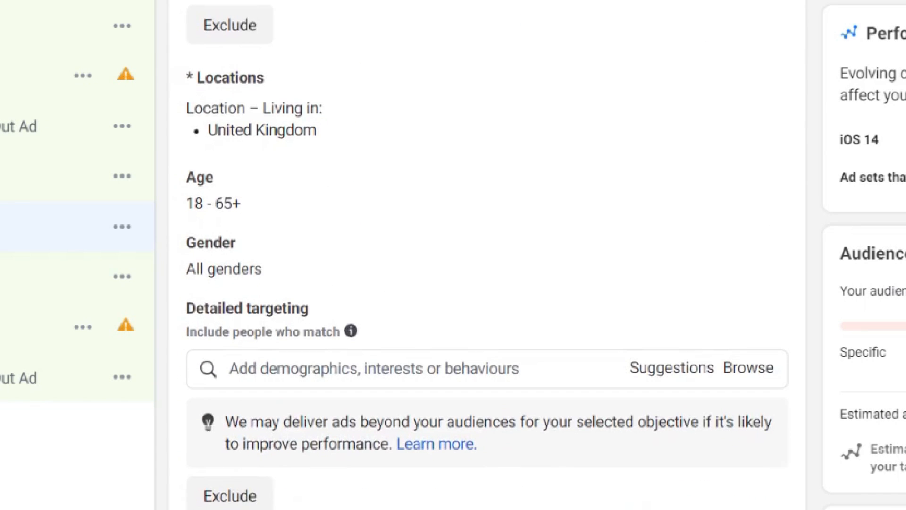
{"action": "scroll", "coordinate": [409, 231], "scroll_direction": "down", "scroll_amount": 3}
{"action": "left_click", "coordinate": [408, 231]}
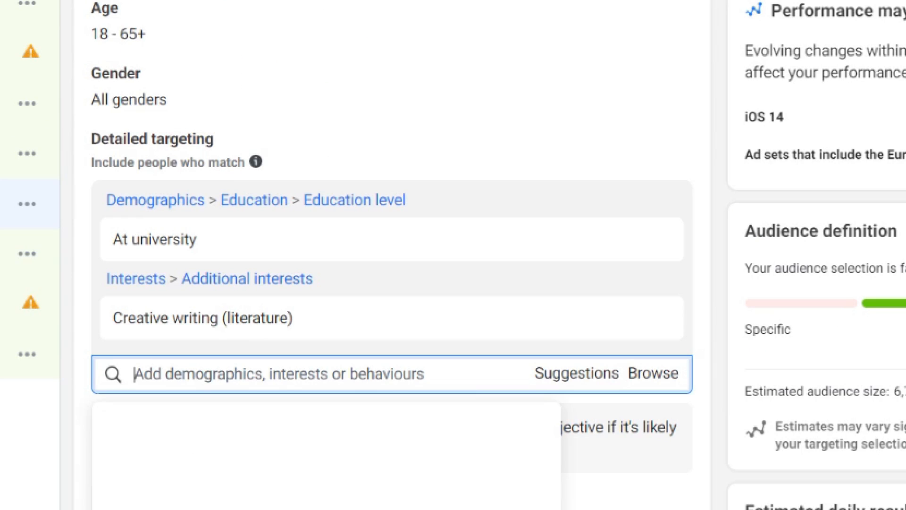
{"action": "type", "text": "pen"}
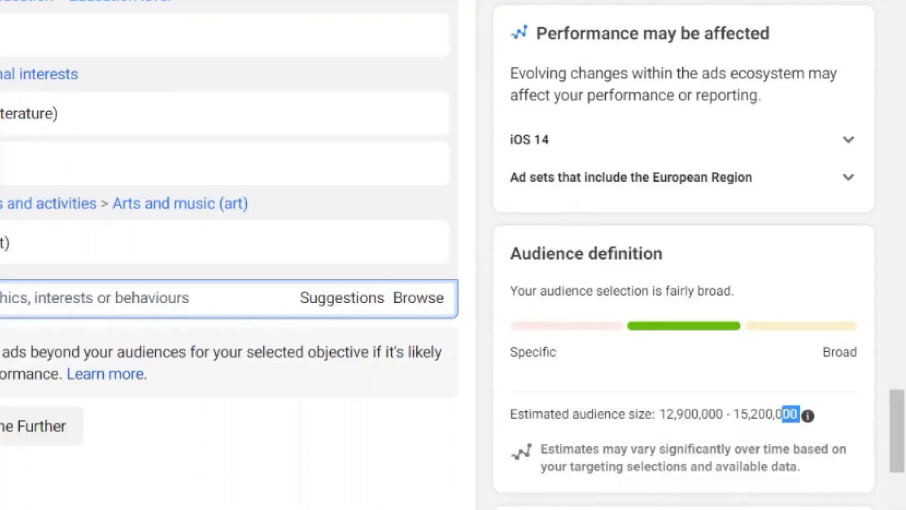
{"action": "left_click_drag", "start_coordinate": [782, 414], "coordinate": [659, 414]}
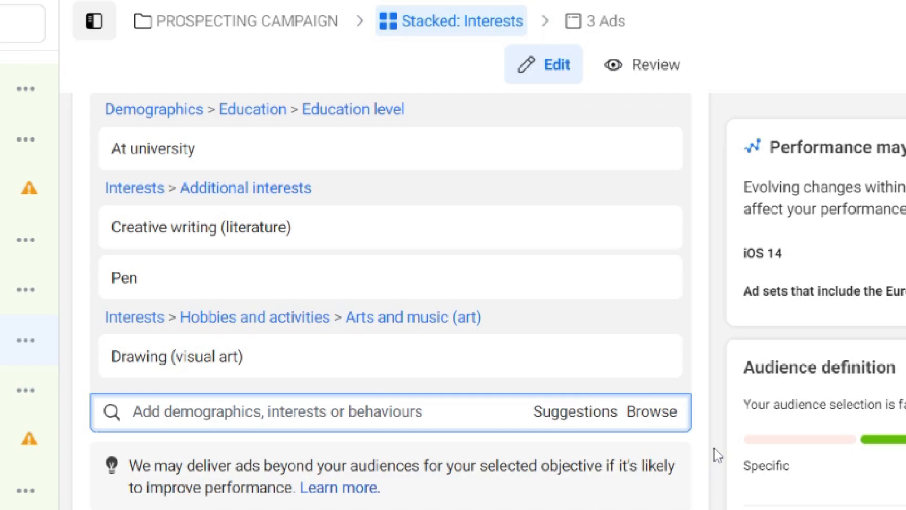
{"action": "scroll", "coordinate": [718, 455], "scroll_direction": "up", "scroll_amount": 3}
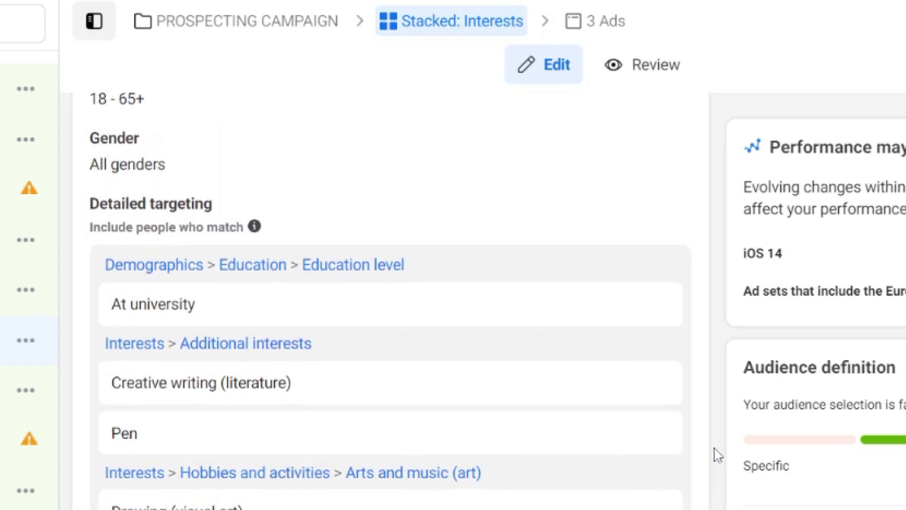
{"action": "scroll", "coordinate": [390, 301], "scroll_direction": "down", "scroll_amount": 1}
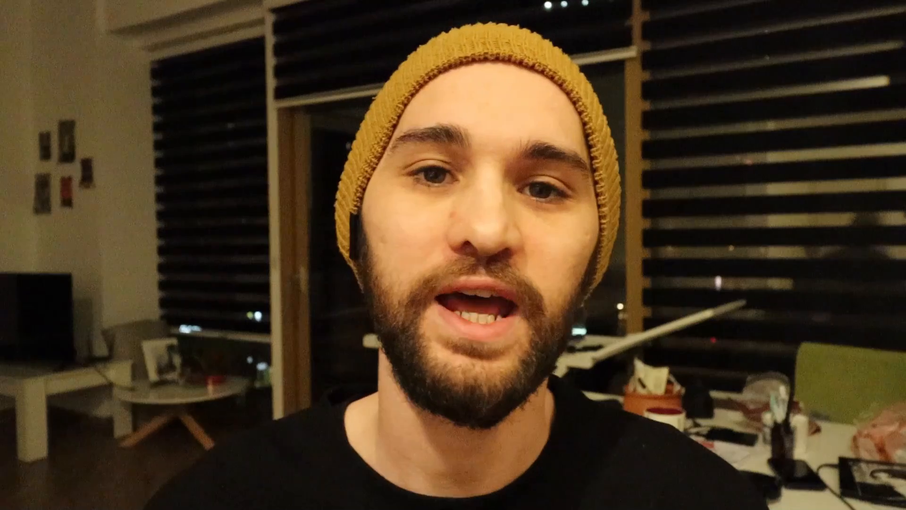